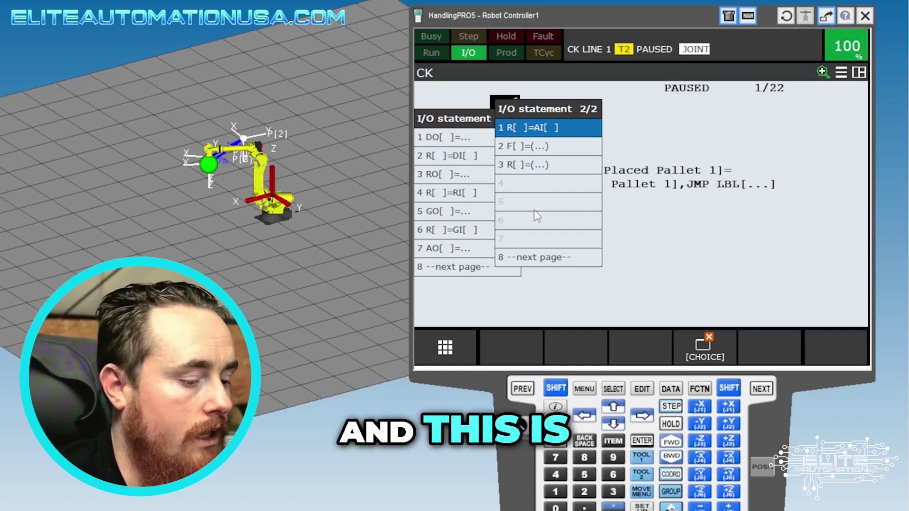
# Step: Browse the I/O statements, then return to the instruction category list
pyautogui.press('Left')
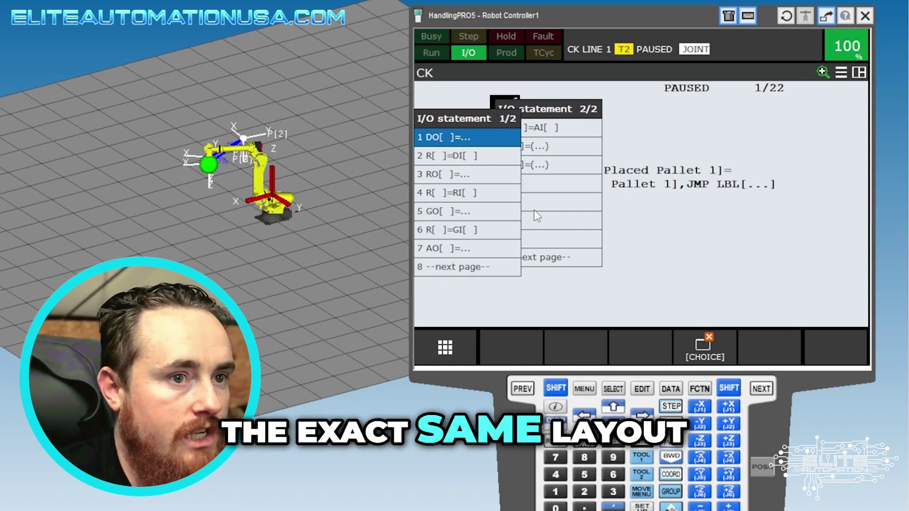
pyautogui.press('Down')
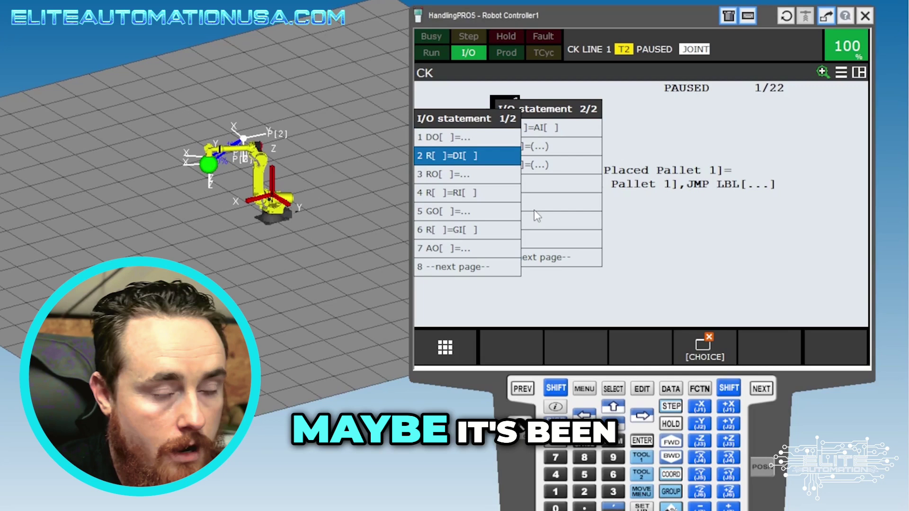
pyautogui.press('Down')
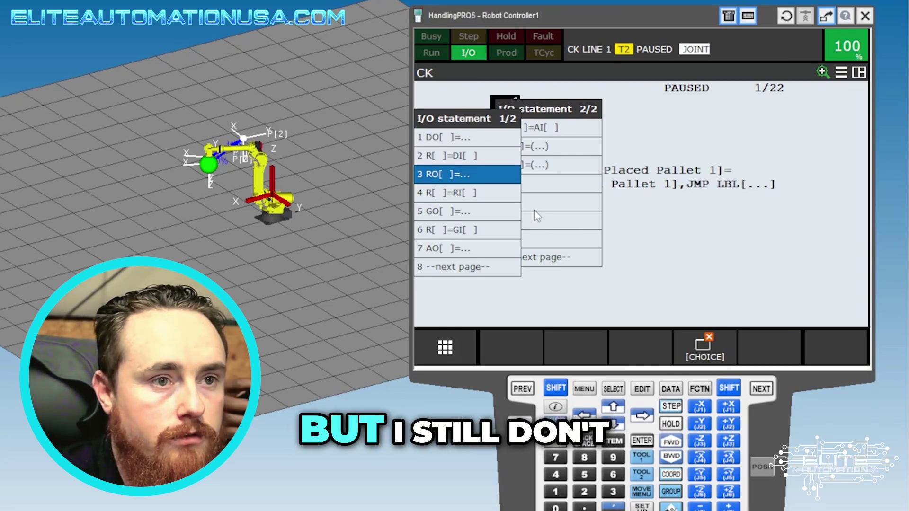
pyautogui.press('Escape')
pyautogui.click(512, 347)
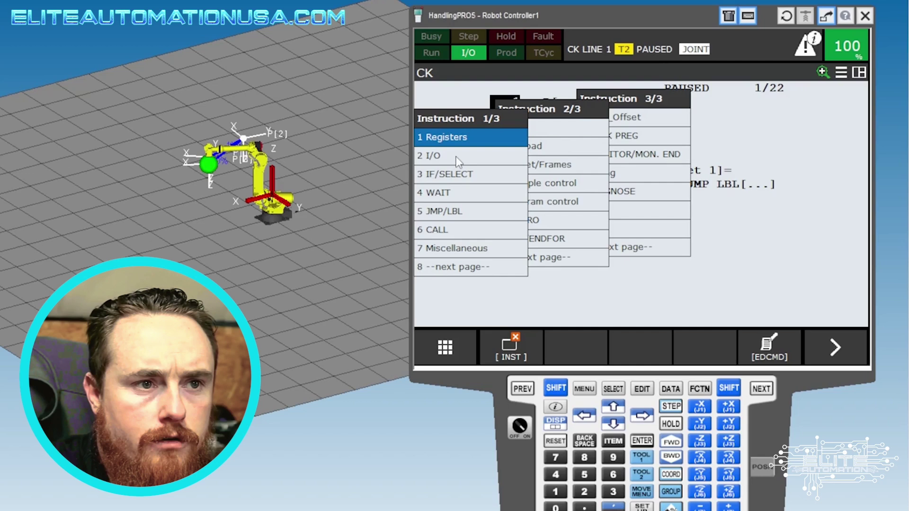
# Step: Insert an R[ ]=GI[ ] statement from the I/O menu on line 1 of CK
pyautogui.click(434, 155)
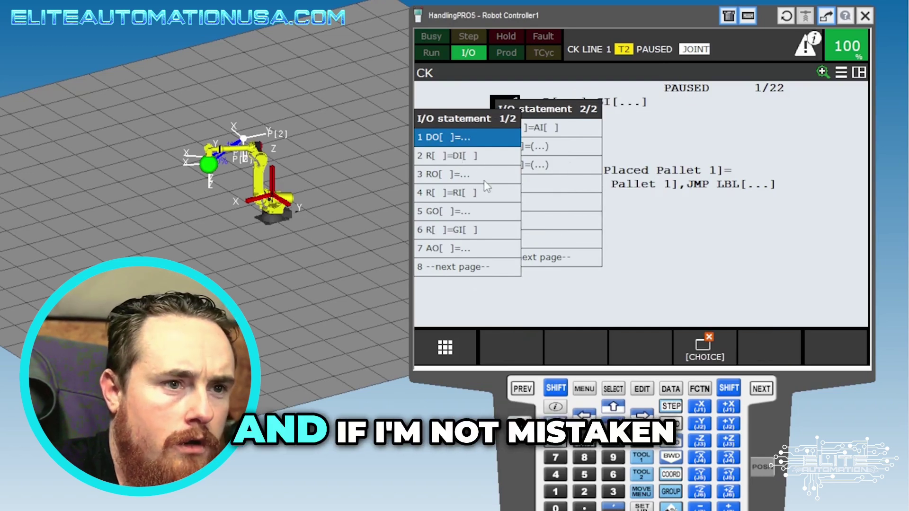
pyautogui.press('Down')
pyautogui.press('Down')
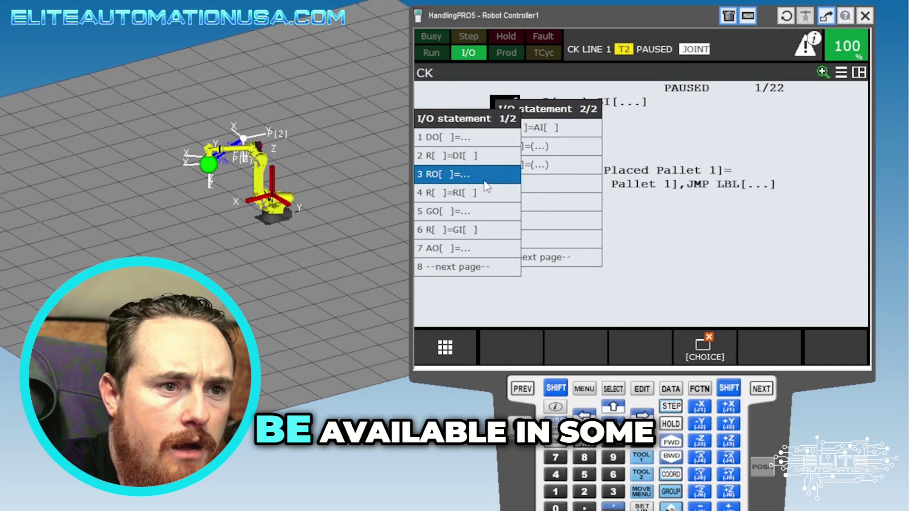
pyautogui.press('Down')
pyautogui.press('Down')
pyautogui.press('Up')
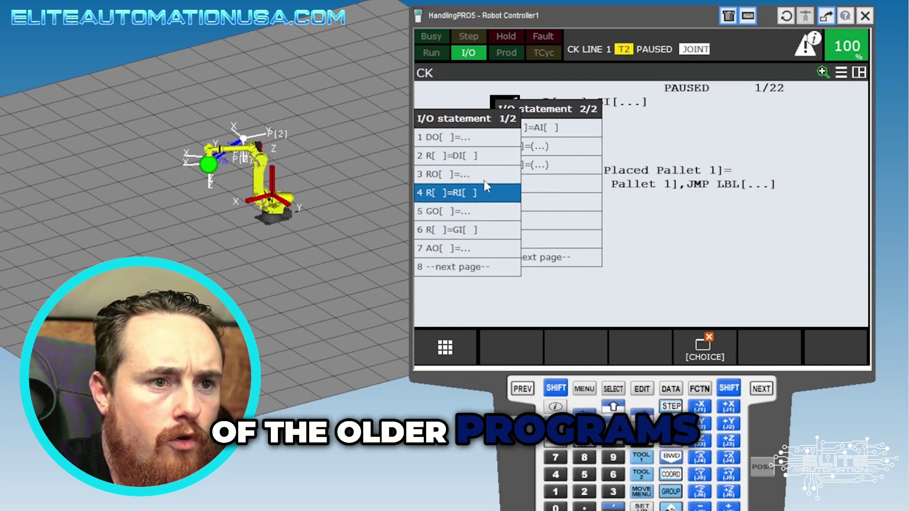
pyautogui.press('Down')
pyautogui.press('Down')
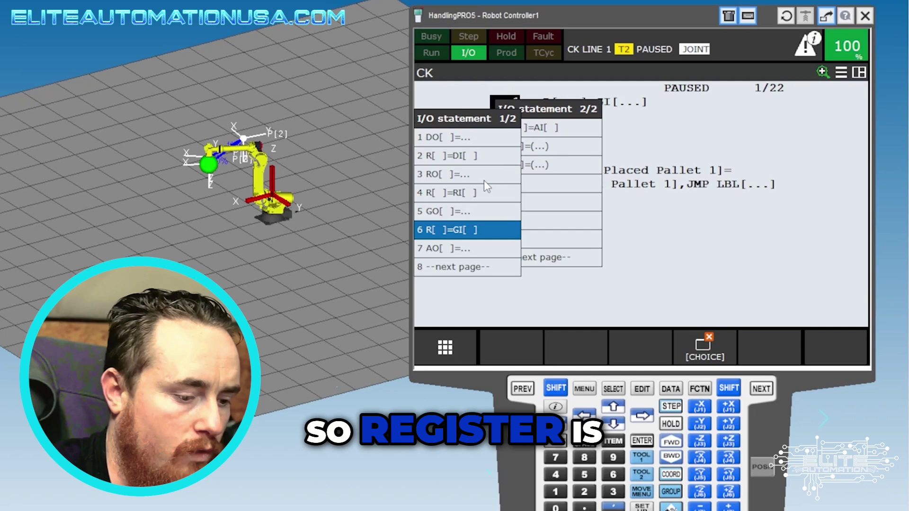
pyautogui.press('Return')
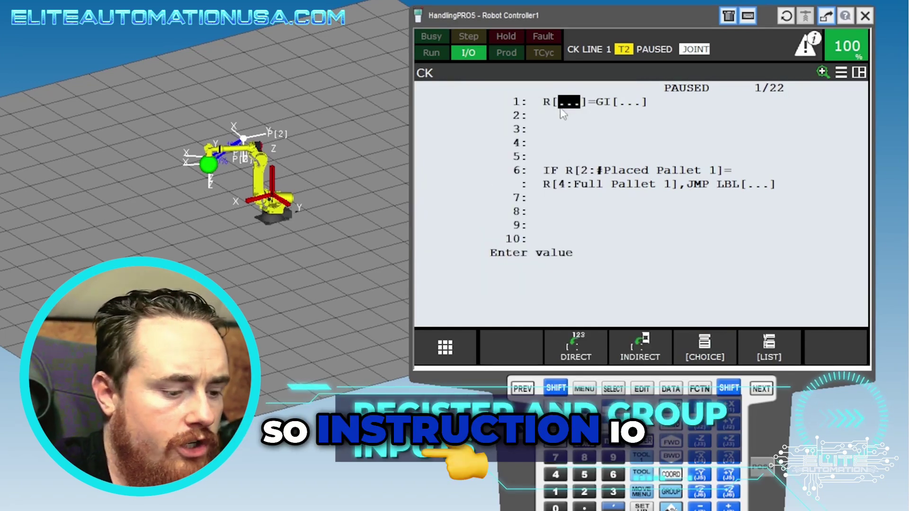
pyautogui.write('10')
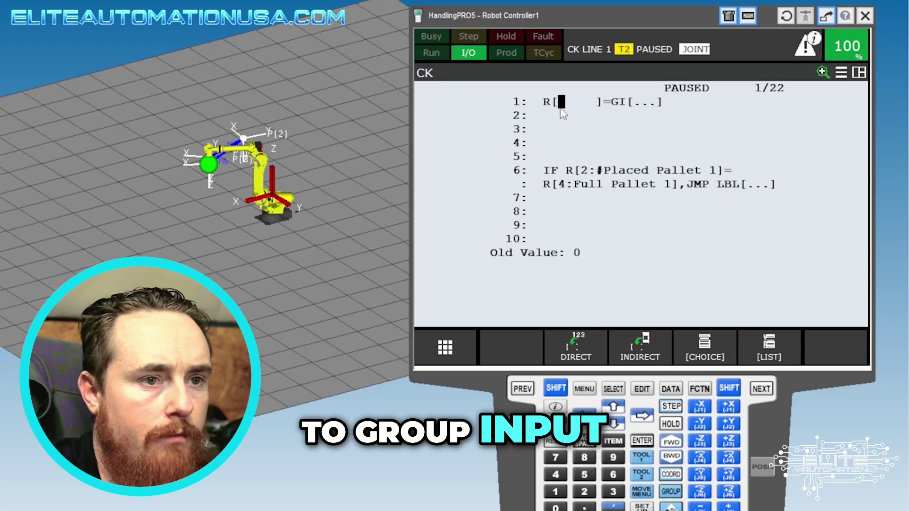
pyautogui.write('4')
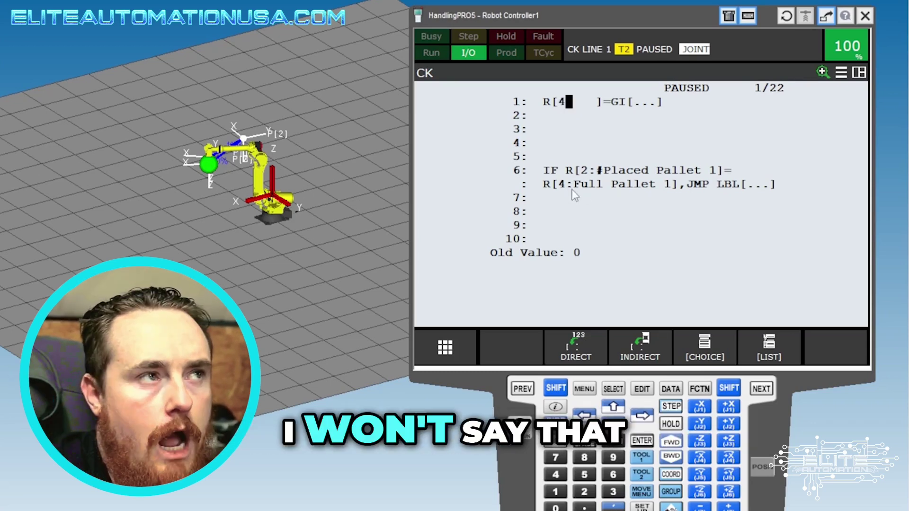
# Step: Check the register values under DATA, then reselect program CK
pyautogui.click(671, 389)
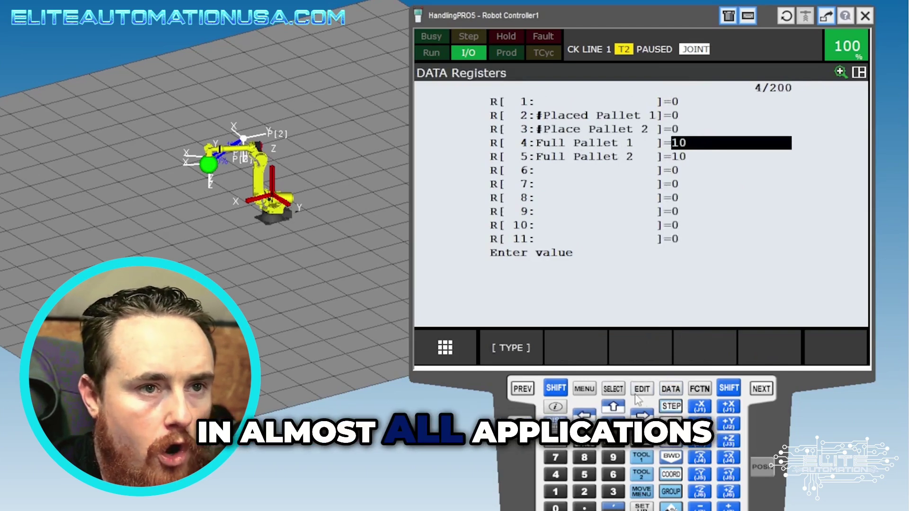
pyautogui.click(613, 389)
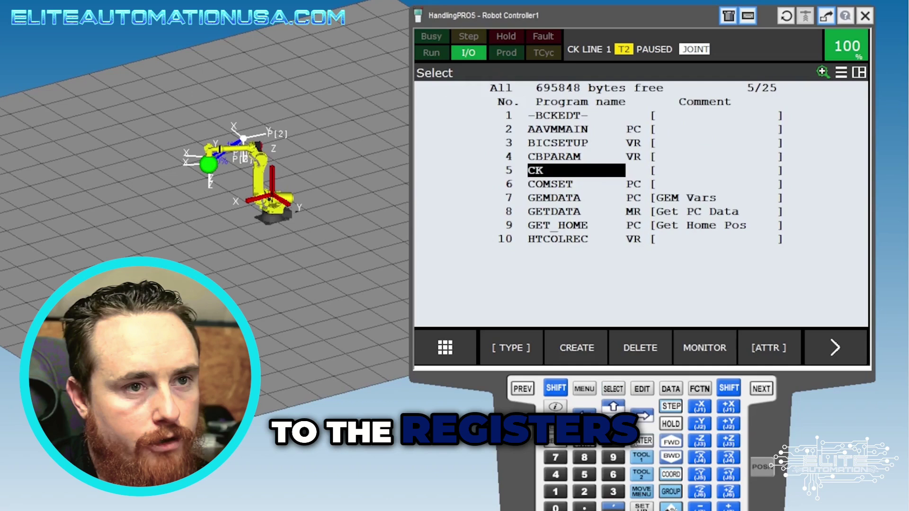
pyautogui.click(641, 441)
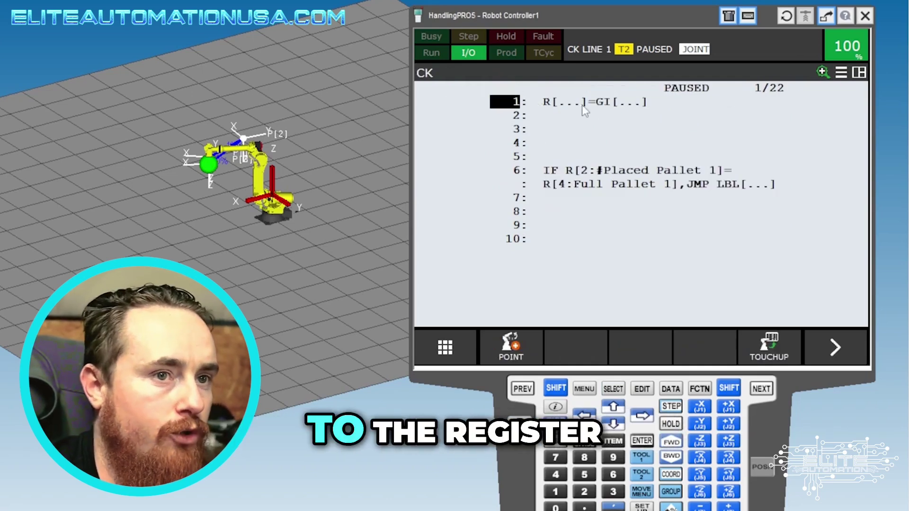
# Step: Set register index 4 and group input index 4 on line 1
pyautogui.click(568, 103)
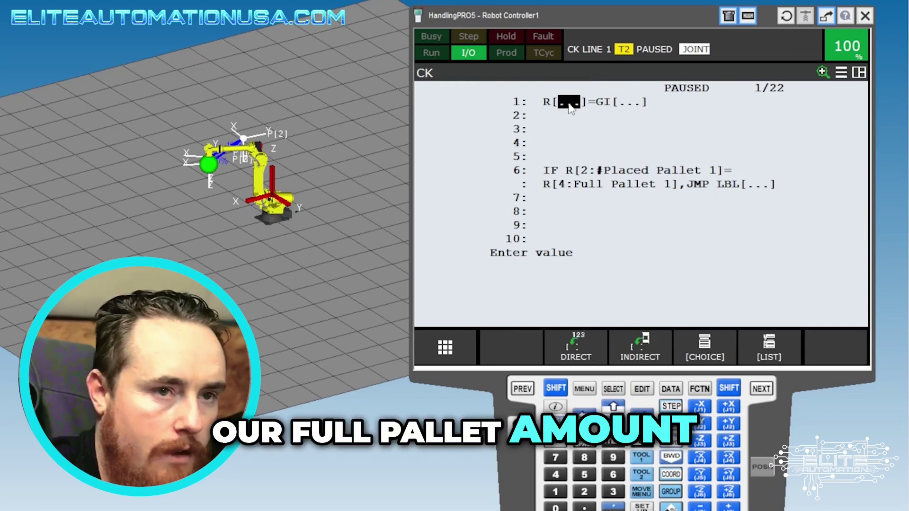
pyautogui.write('4')
pyautogui.press('Return')
pyautogui.write('4')
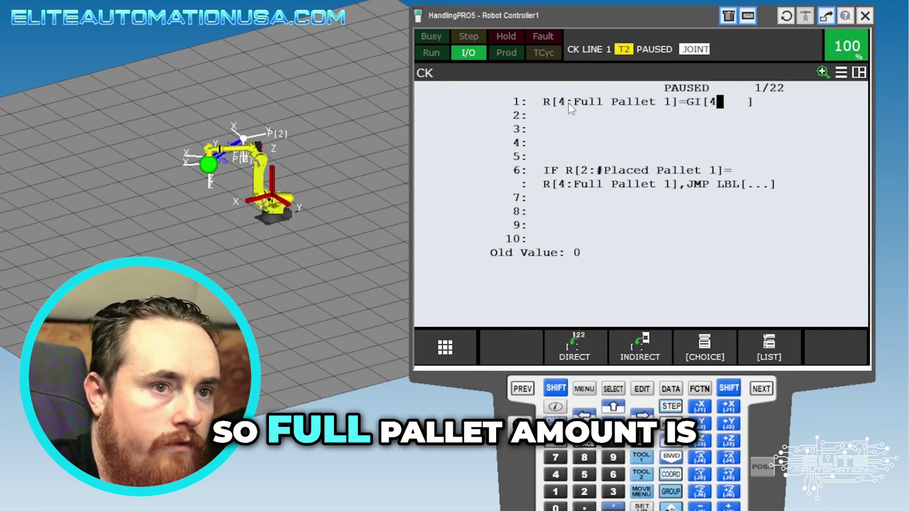
pyautogui.press('Return')
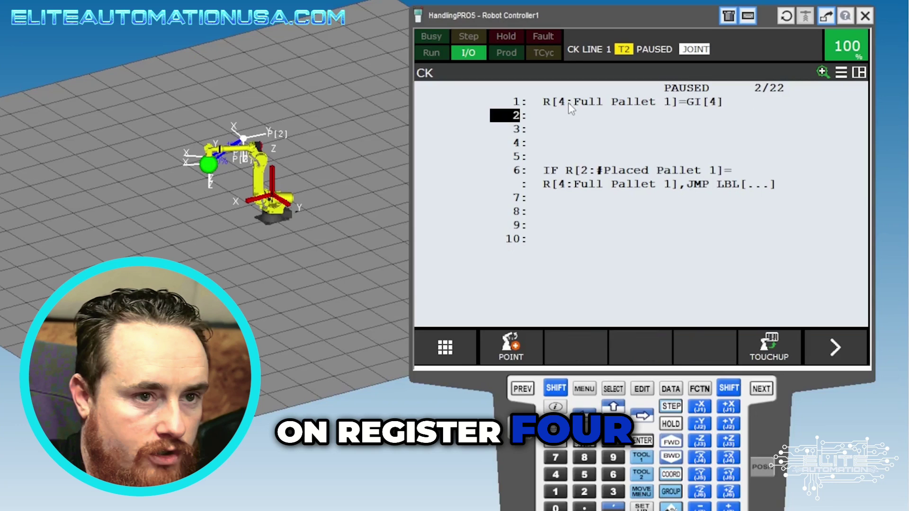